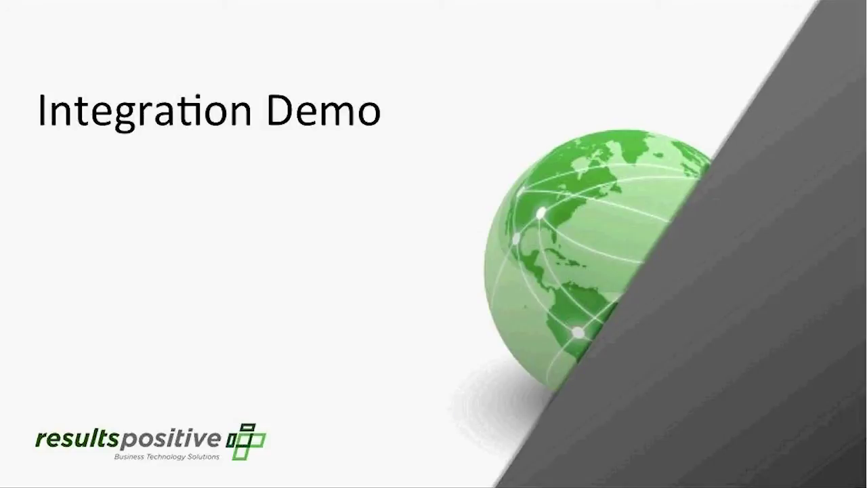
End the slide show and return to editing slide 6, 'Integration Demo'
key("Escape")
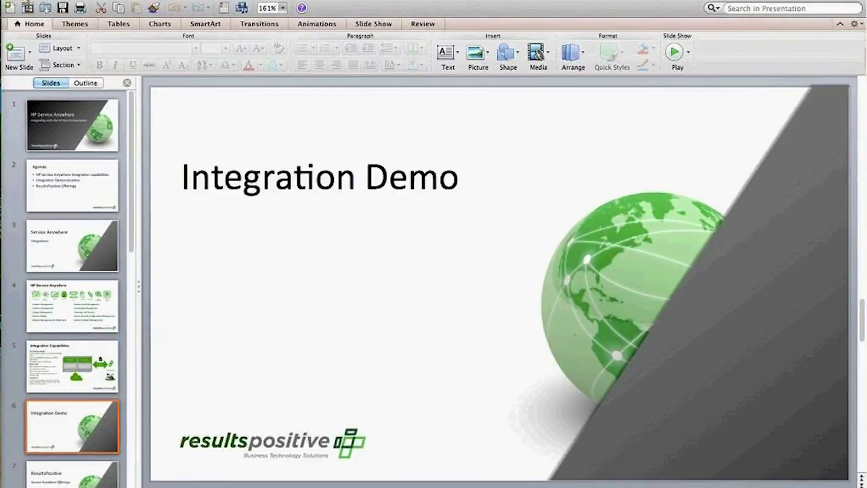
Minimize PowerPoint and launch the Service Anywhere portal from the Dock to its Dashboard
key("super+m")
mouse_move(16, 455)
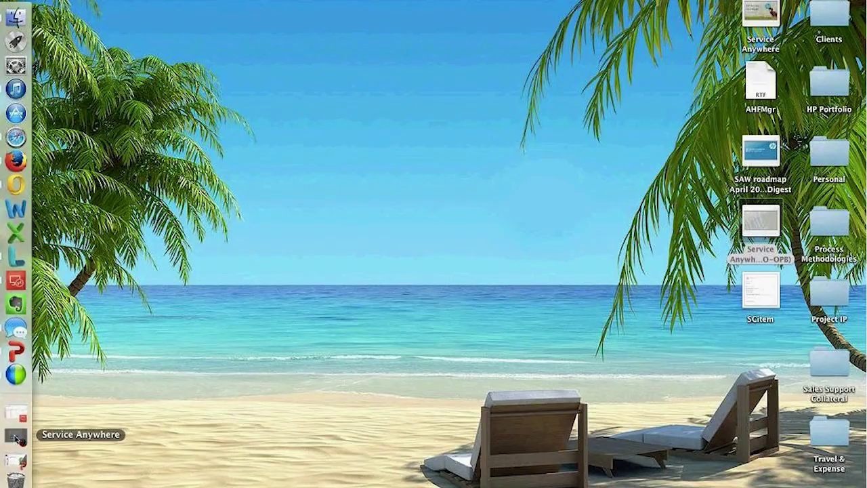
left_click(17, 437)
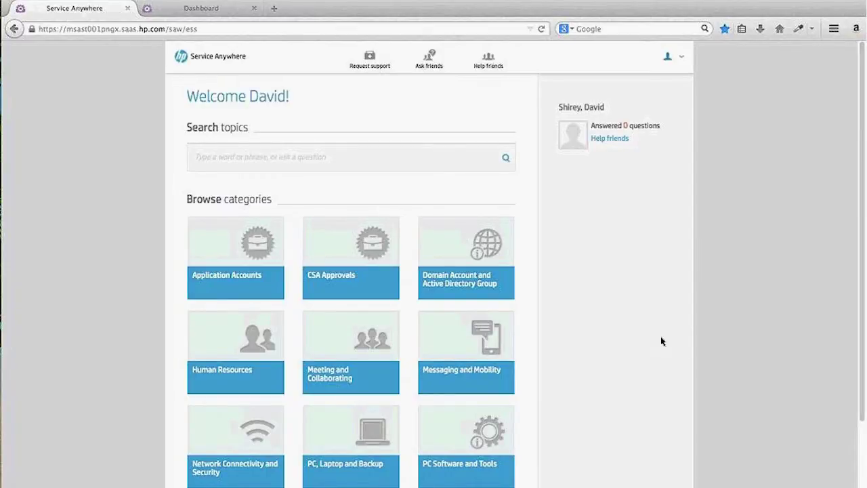
left_click(195, 10)
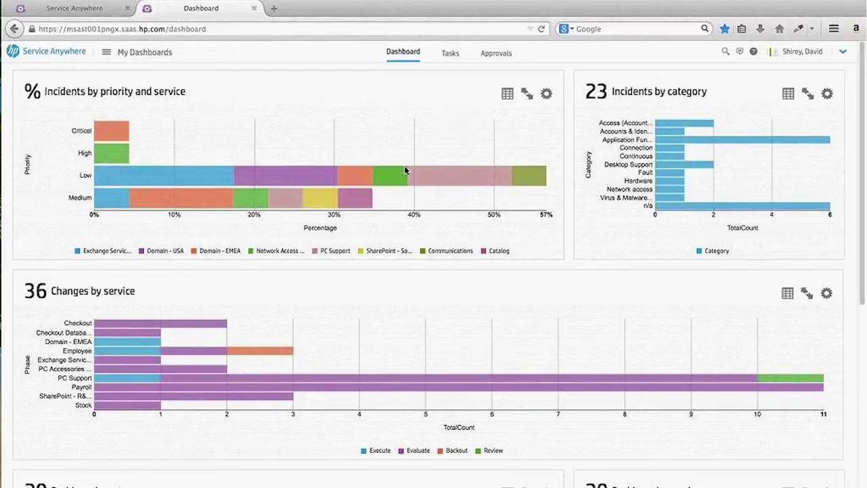
Go to Administration > On-Premise Bridge from the application modules menu
left_click(147, 54)
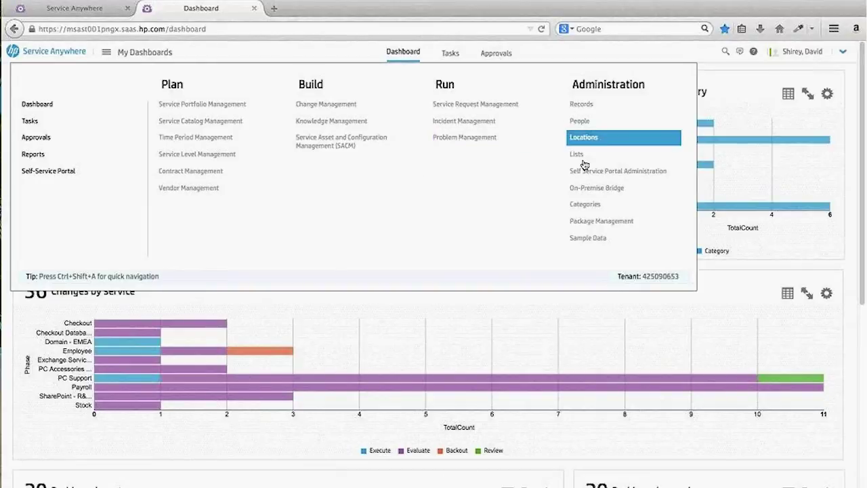
left_click(587, 187)
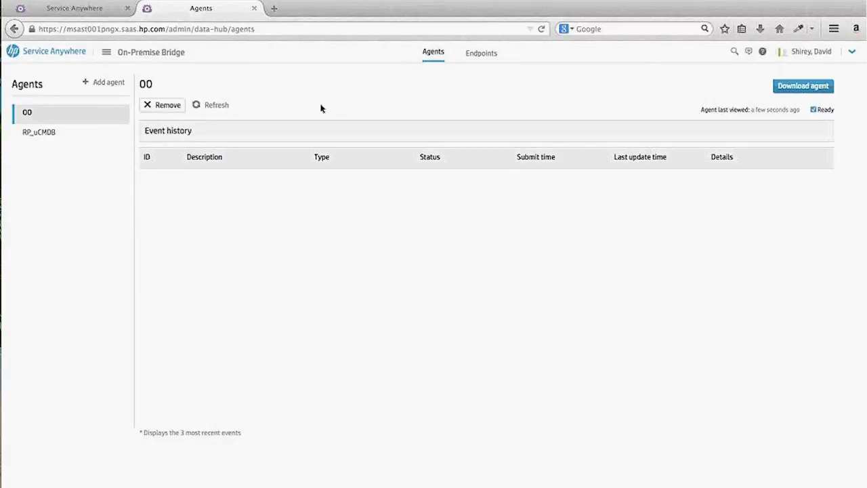
left_click(481, 54)
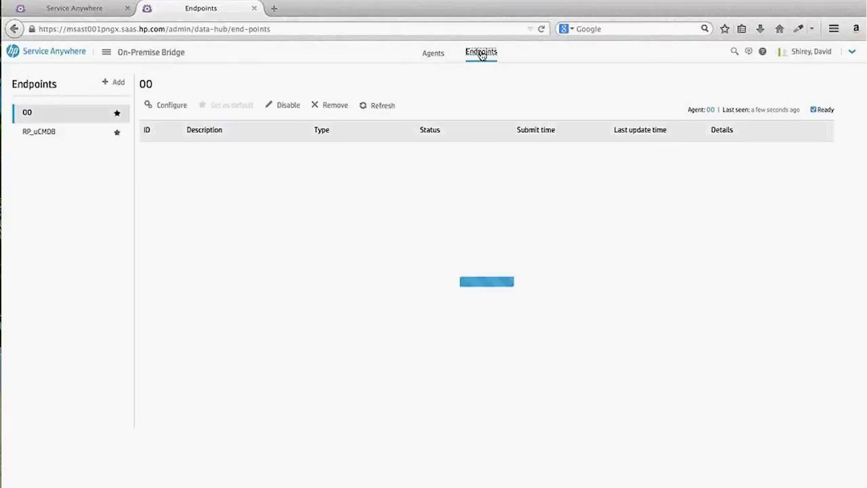
left_click(181, 106)
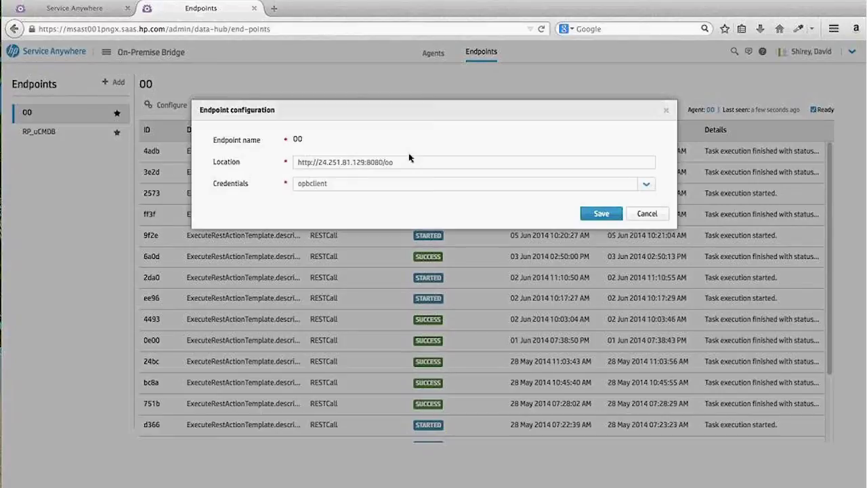
left_click(601, 213)
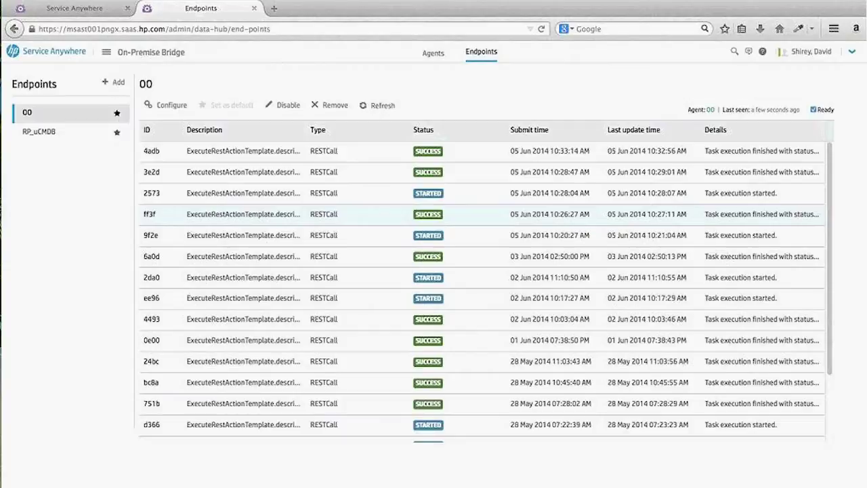
left_click(171, 57)
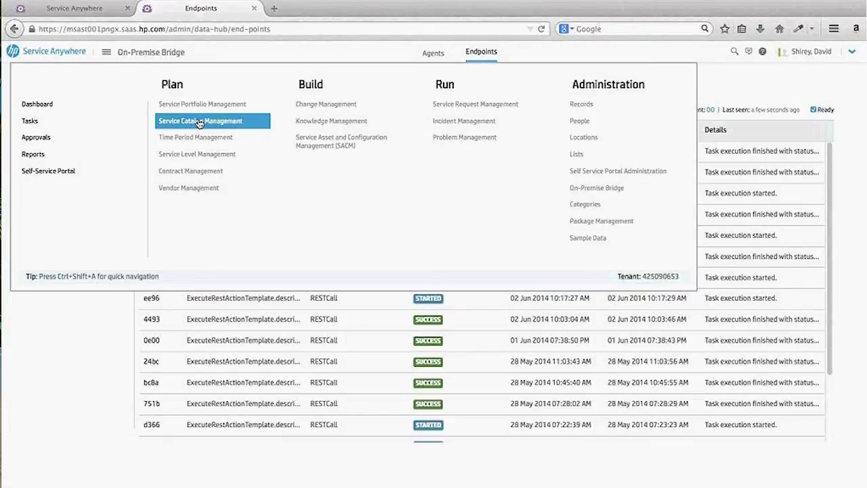
Edit offering 11044 'Change password for a Domain account' under Domain Account > Domain Service
left_click(199, 122)
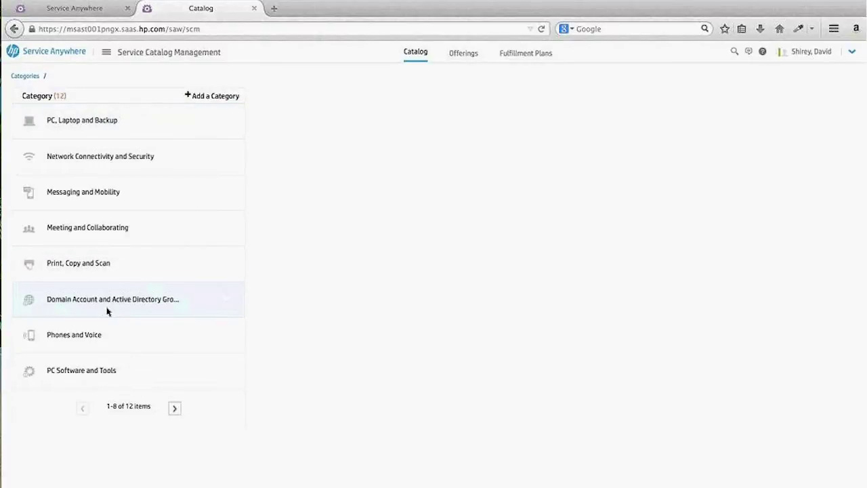
left_click(107, 311)
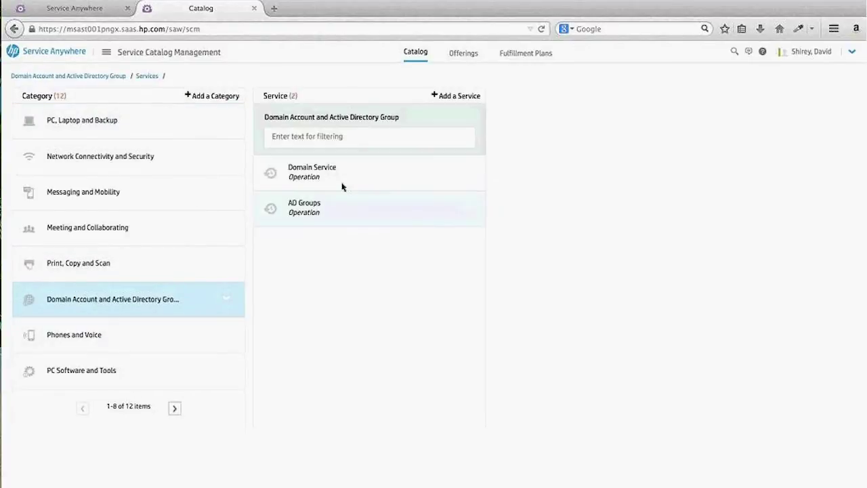
left_click(309, 179)
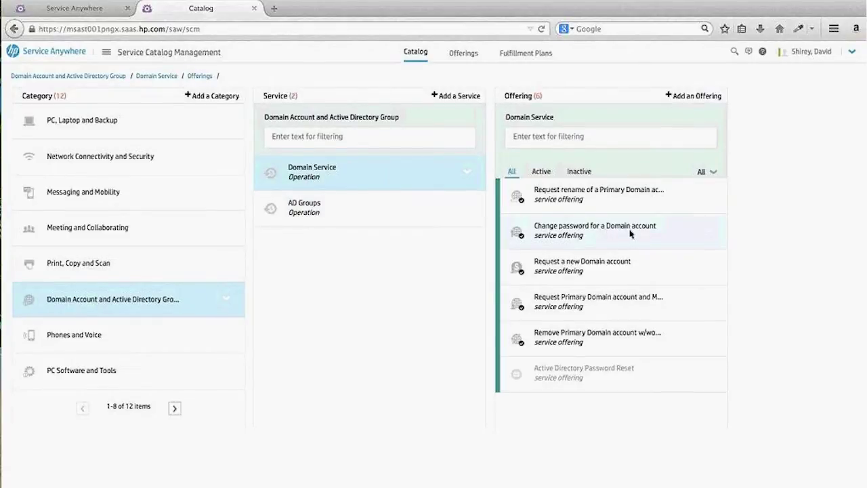
left_click(707, 232)
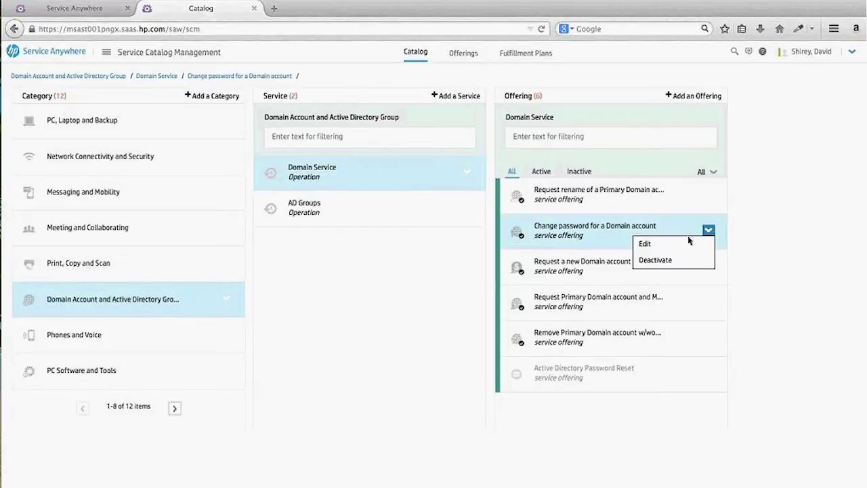
left_click(684, 244)
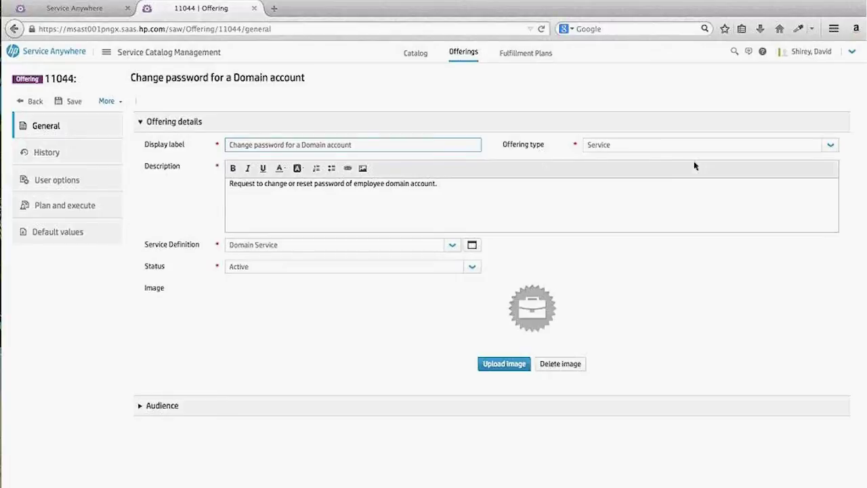
Keep offering type Service and status Active, then view the User Name and User Email fields
left_click(831, 148)
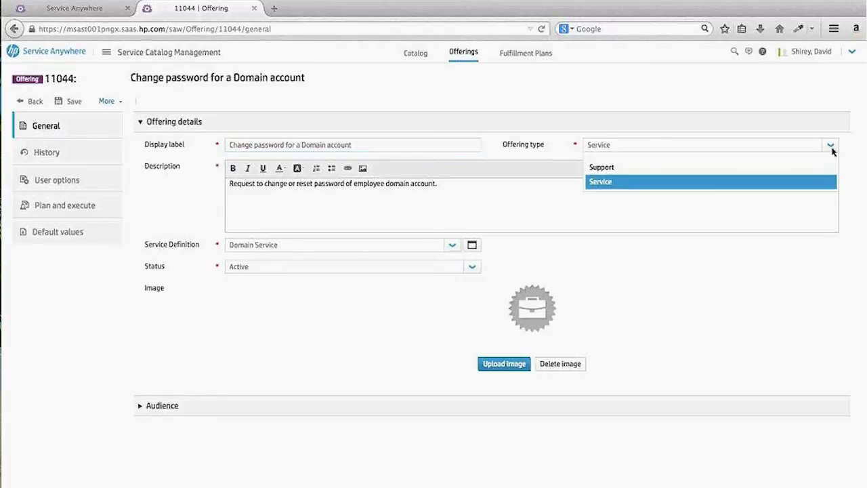
left_click(831, 146)
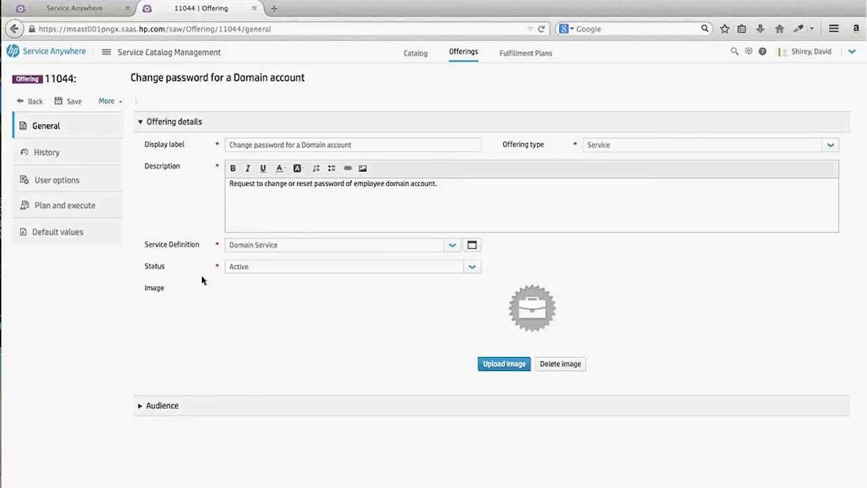
left_click(473, 267)
left_click(476, 271)
left_click(63, 182)
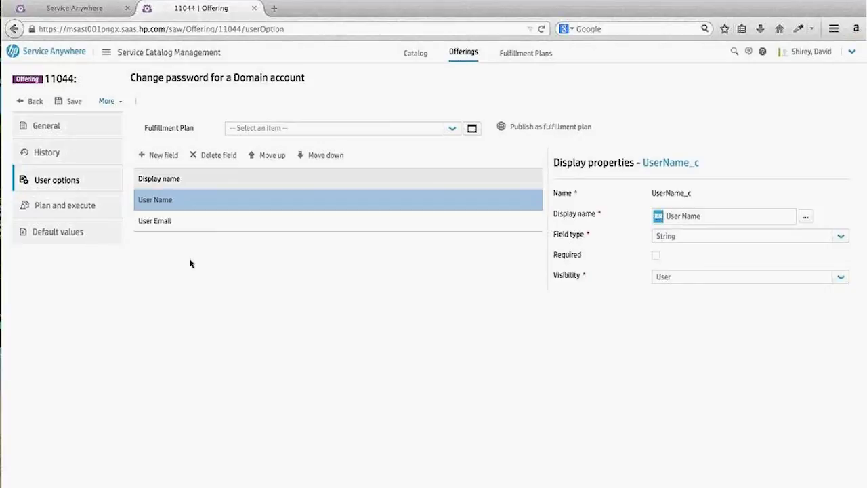
Show offering 11044's Plan and execute page with its single Fulfill task
left_click(90, 206)
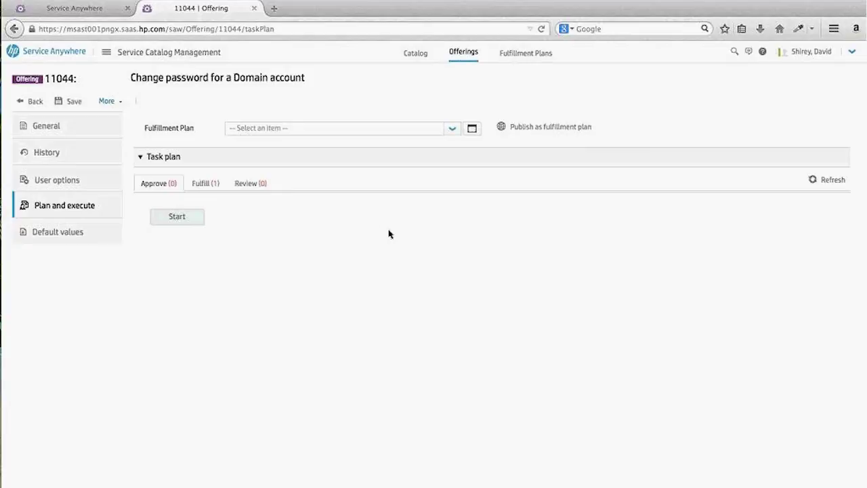
Review the REST-call business rule of the 'OO script call for password reset' Fulfill task
left_click(202, 183)
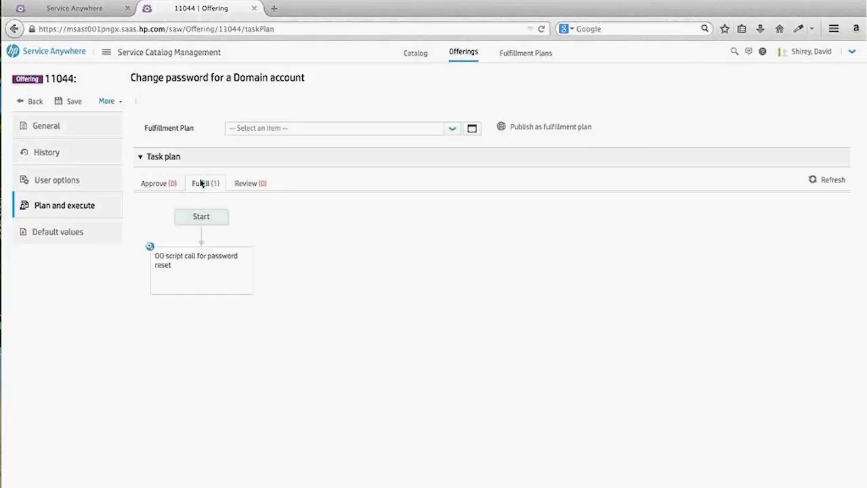
left_click(240, 258)
left_click(199, 295)
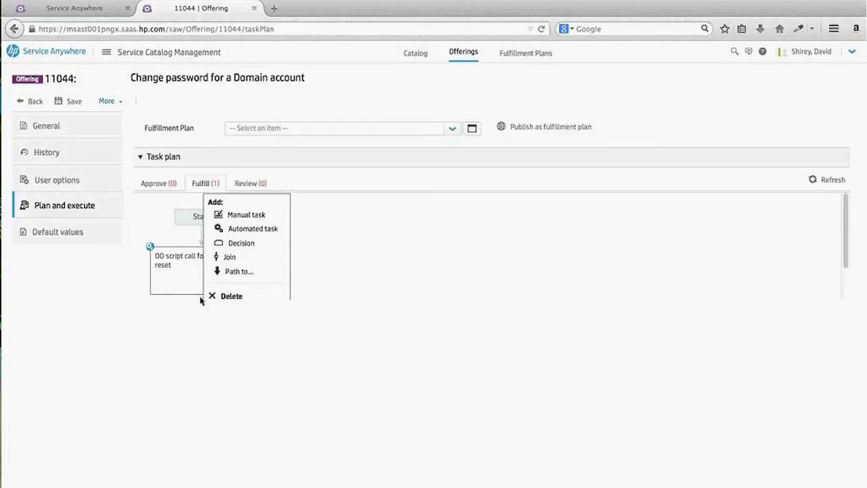
scroll(846, 252, "down", 1)
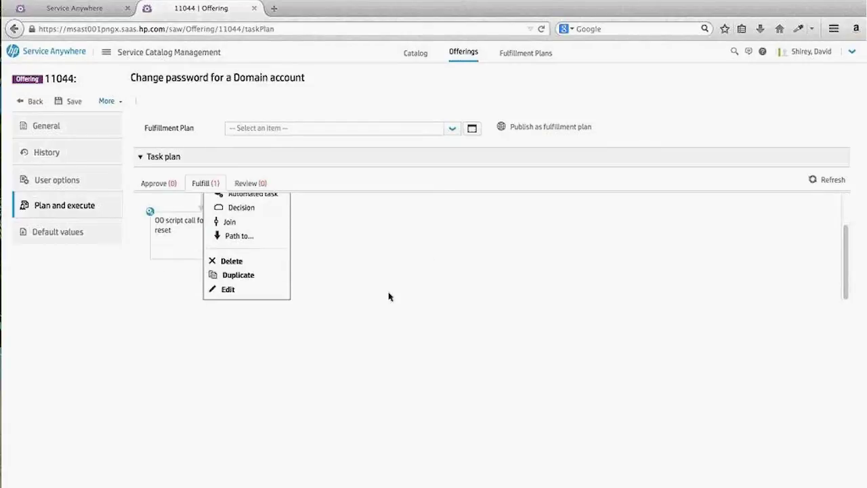
left_click(265, 296)
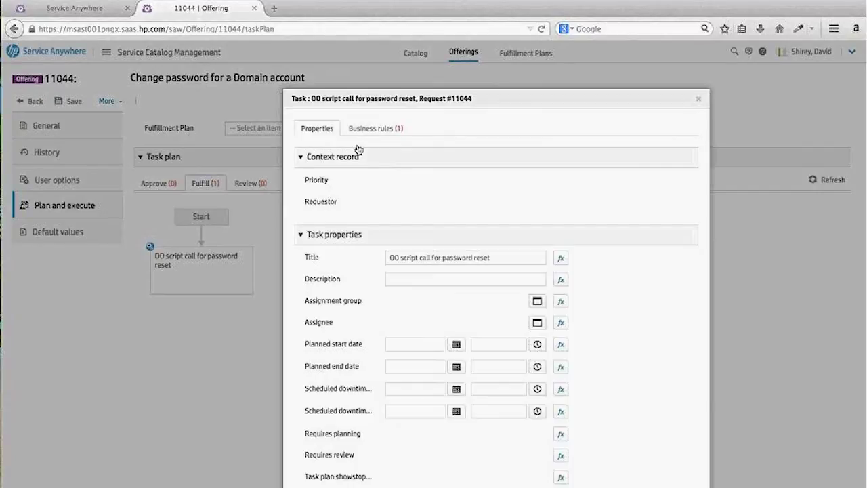
left_click(374, 130)
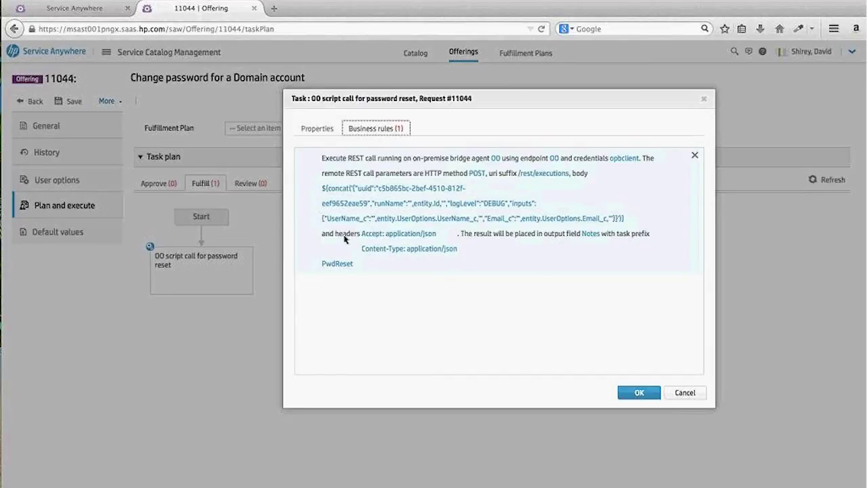
left_click(641, 392)
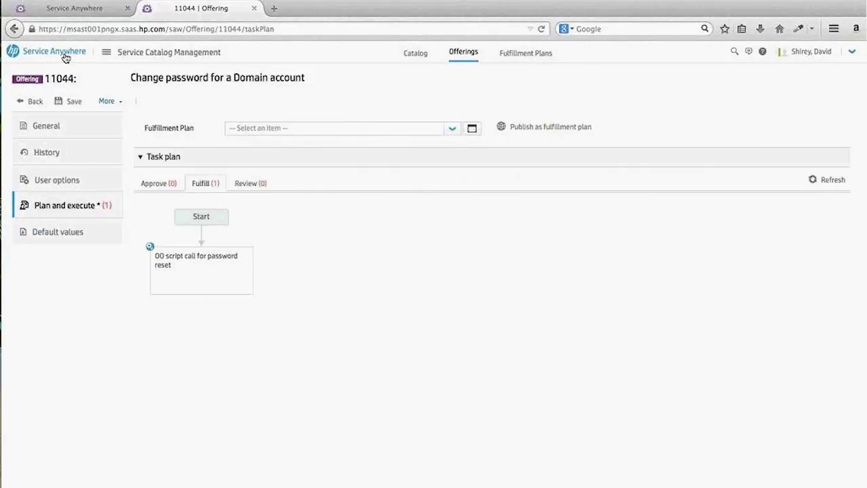
Restore the OO_Demo window showing Operations Orchestration's Run Explorer of completed runs
left_click(62, 9)
mouse_move(6, 315)
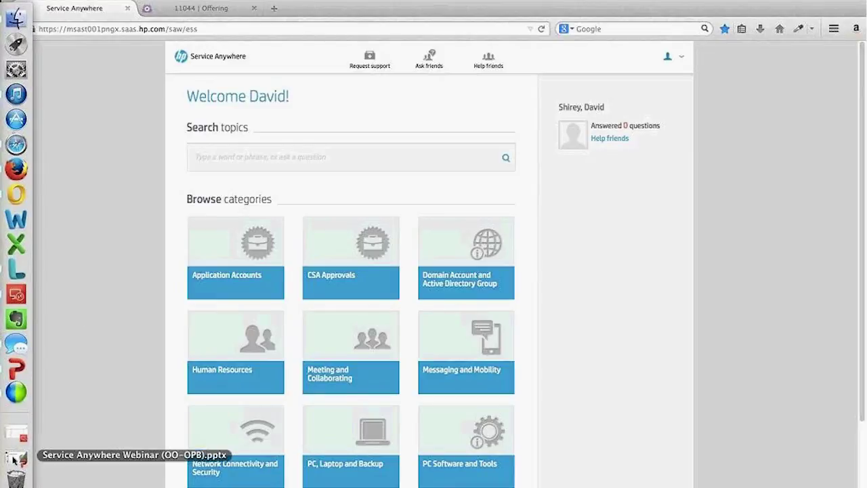
left_click(15, 433)
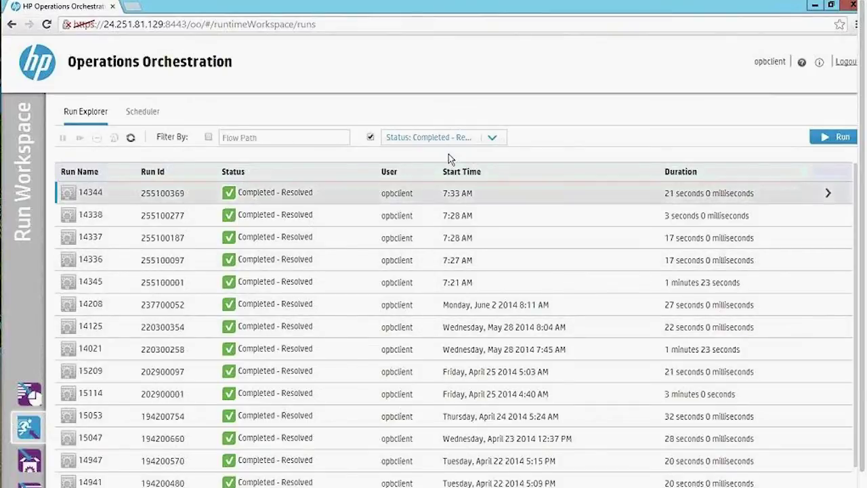
Select the top, most recent completed run in Run Explorer
left_click(429, 198)
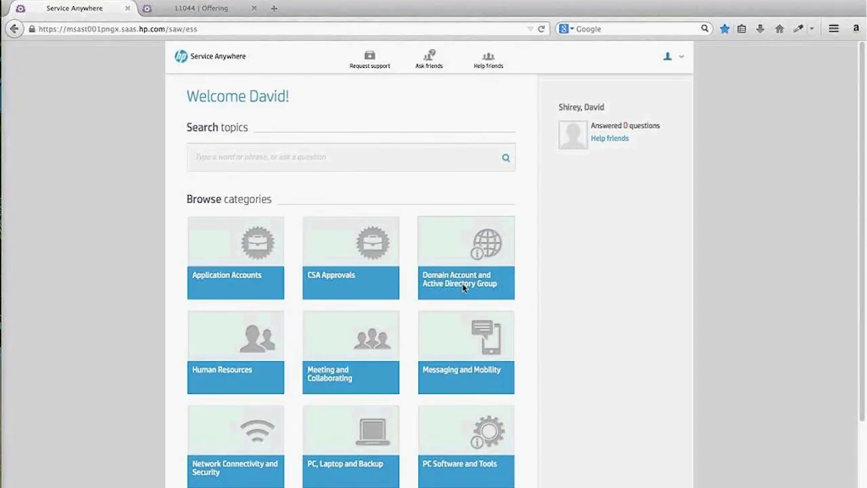
Open the 'Change password for a Domain account' offering under Domain Account and Active Directory Group > Domain Service
left_click(465, 287)
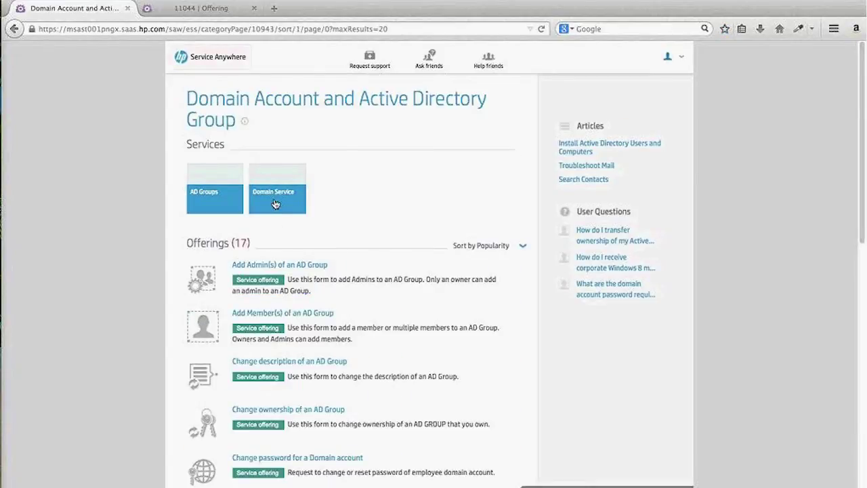
left_click(276, 205)
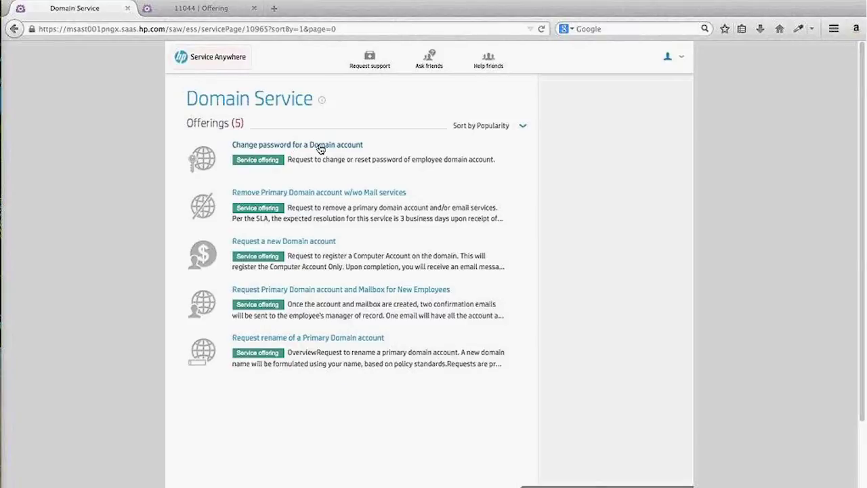
left_click(321, 148)
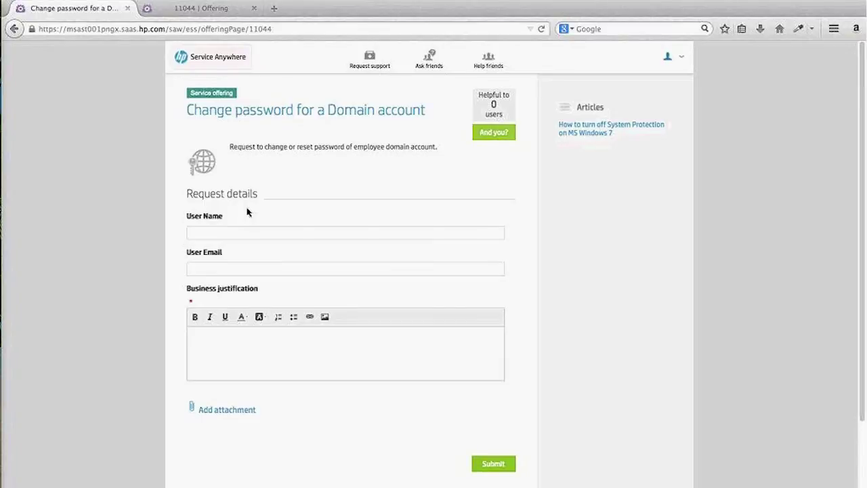
Enter the user's name and email, justify with 'sample reset for webinar', and submit the request
left_click(248, 234)
key("Tab")
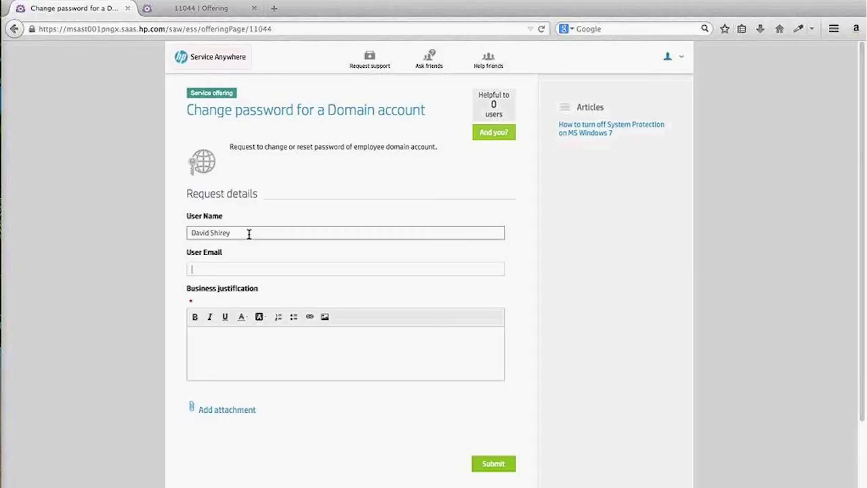
key("Tab")
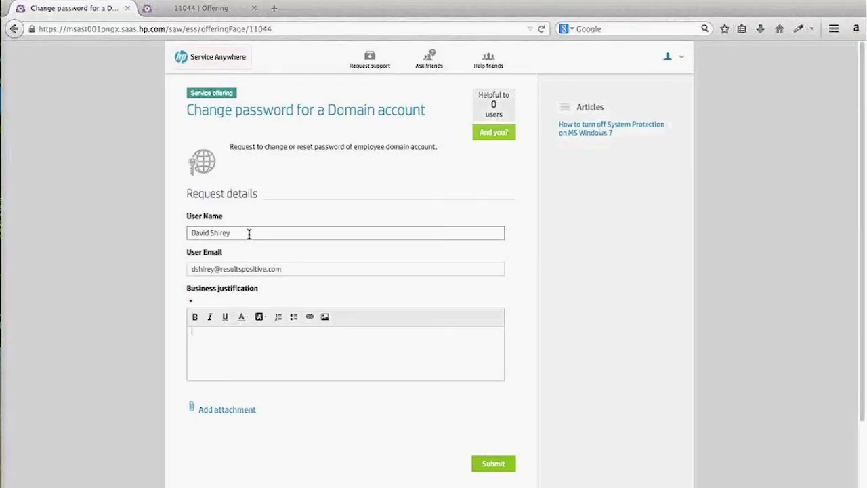
type("sample reset for webinar")
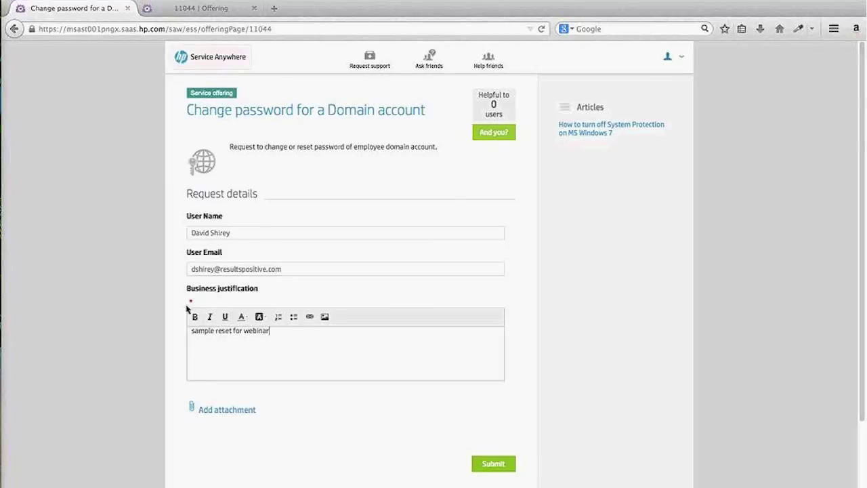
left_click(492, 467)
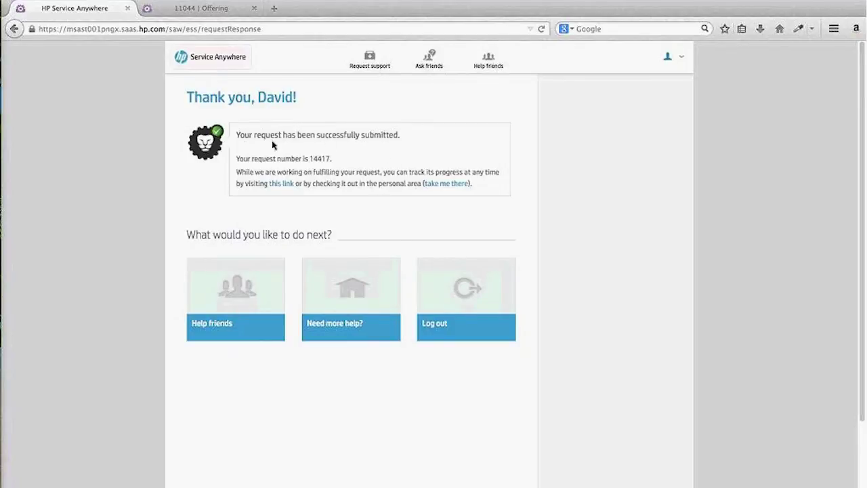
Track the submitted request, view the Offering tab, then go to Service Request Management's list
left_click(284, 185)
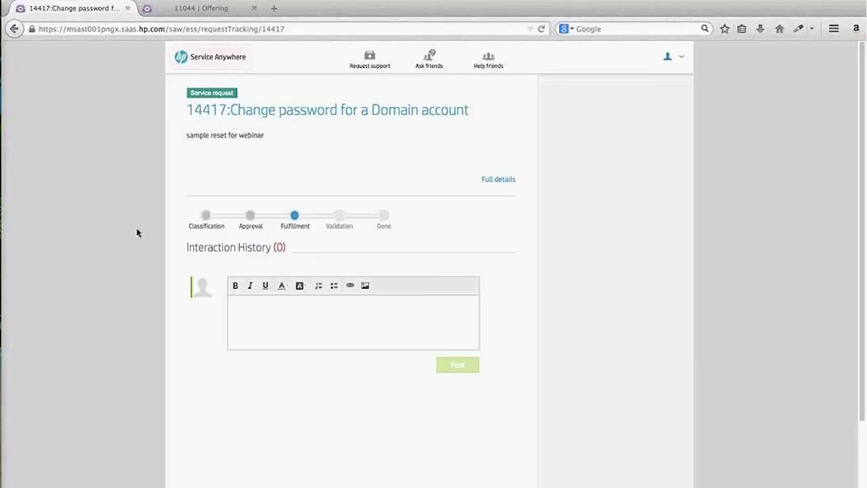
left_click(205, 13)
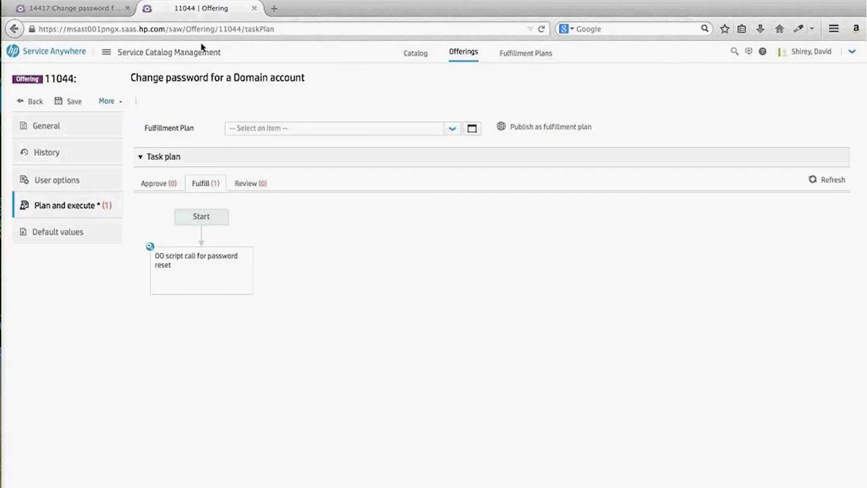
left_click(202, 53)
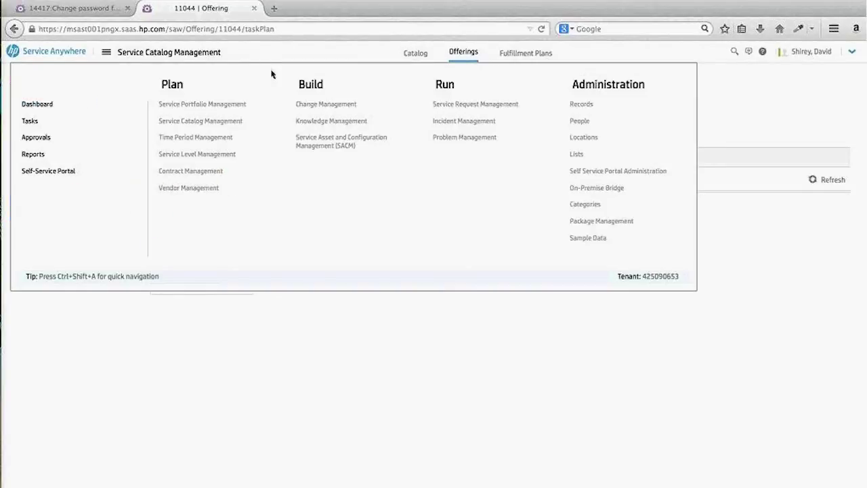
left_click(477, 107)
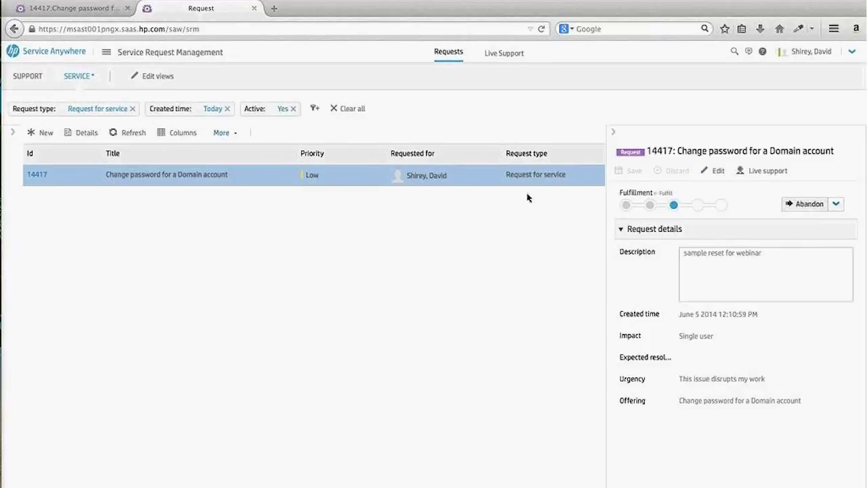
Open request 14417, check its Notes for OO execution 255100463 with NO_ERROR, then switch to Operations Orchestration
double_click(44, 176)
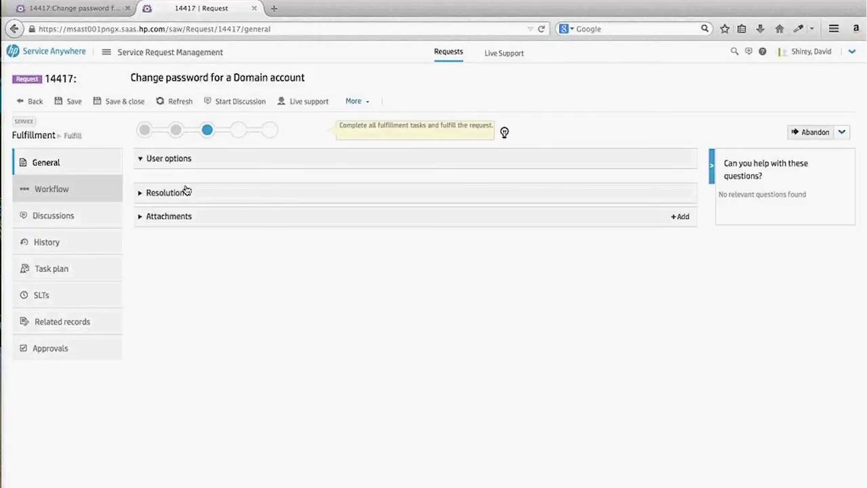
left_click(162, 278)
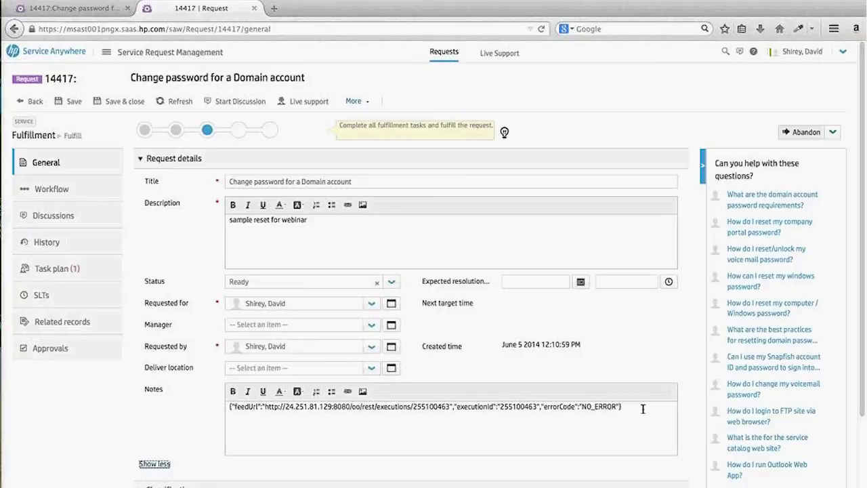
triple_click(548, 408)
left_click(169, 427)
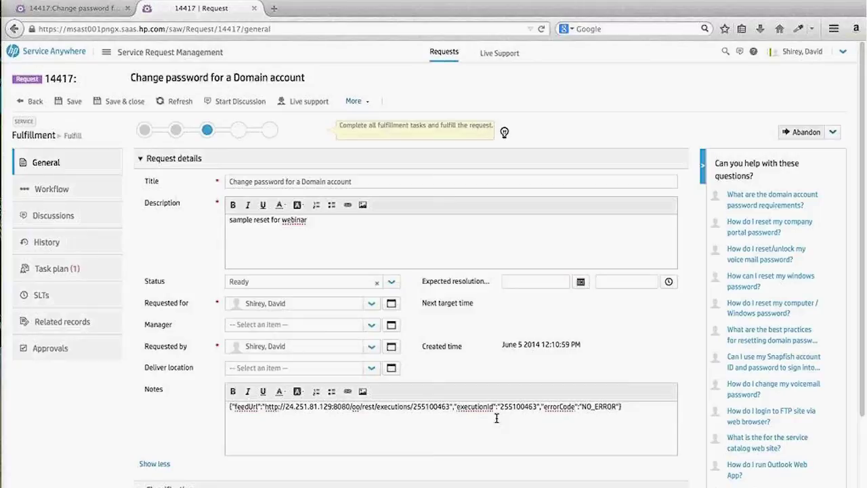
mouse_move(7, 366)
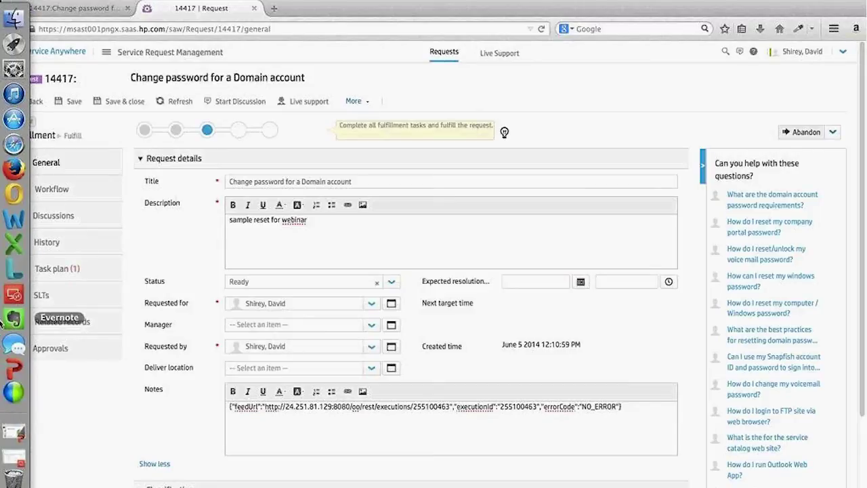
left_click(12, 461)
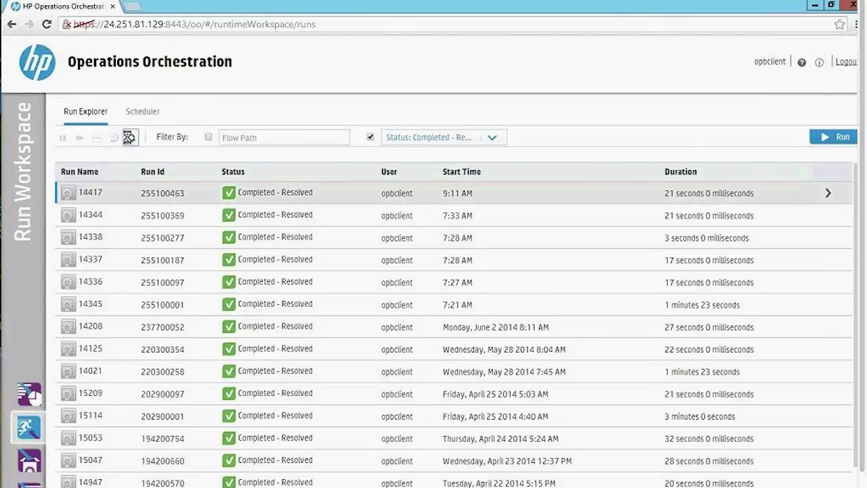
Refresh Run Explorer and view the newest run 14417, Completed - Resolved
left_click(129, 140)
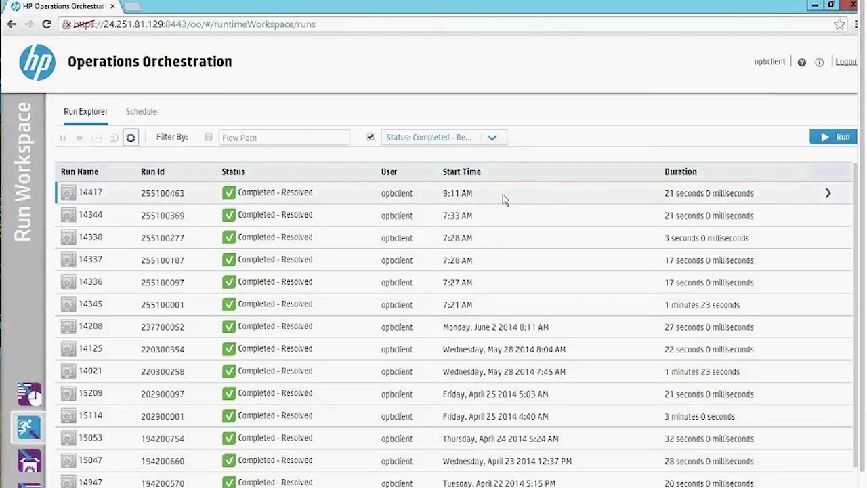
left_click(826, 194)
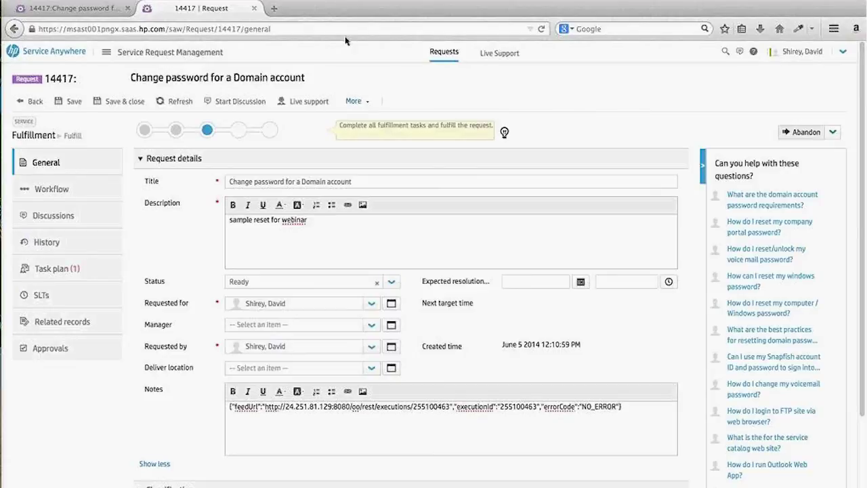
Return from request 14417's record to the Service Request Management list
left_click(31, 101)
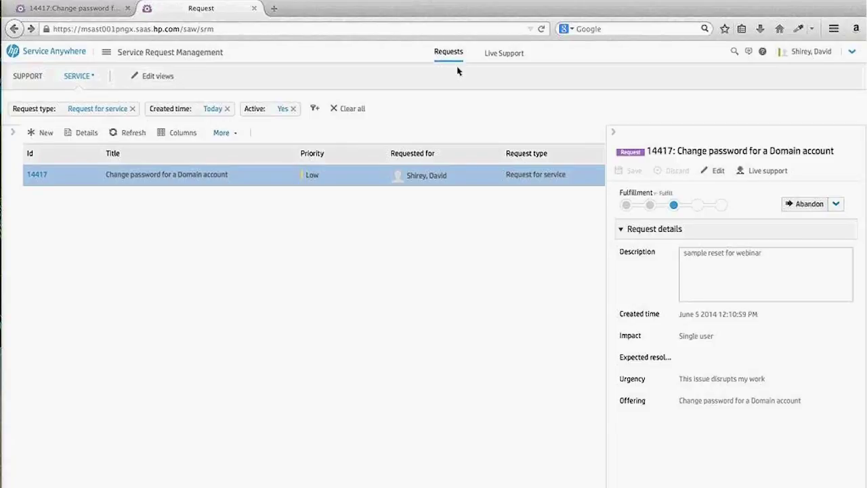
mouse_move(2, 319)
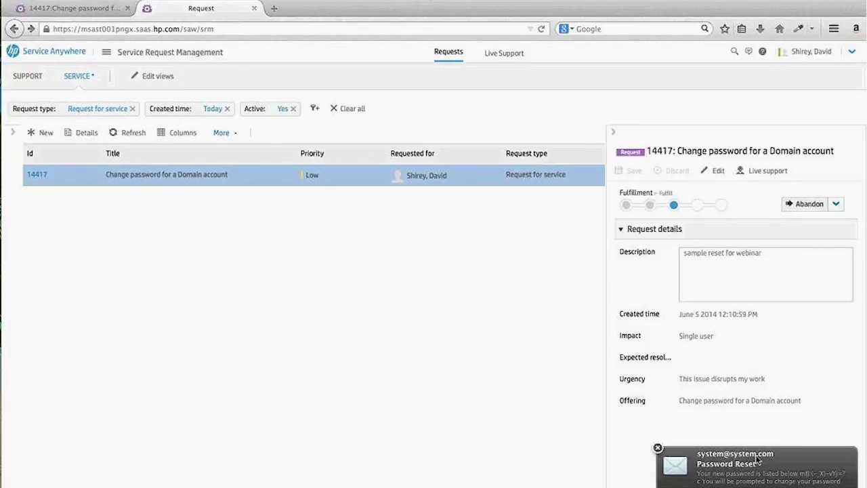
Read the Password Reset email with the new password, close it, and return to the Service Anywhere dashboard
left_click(779, 482)
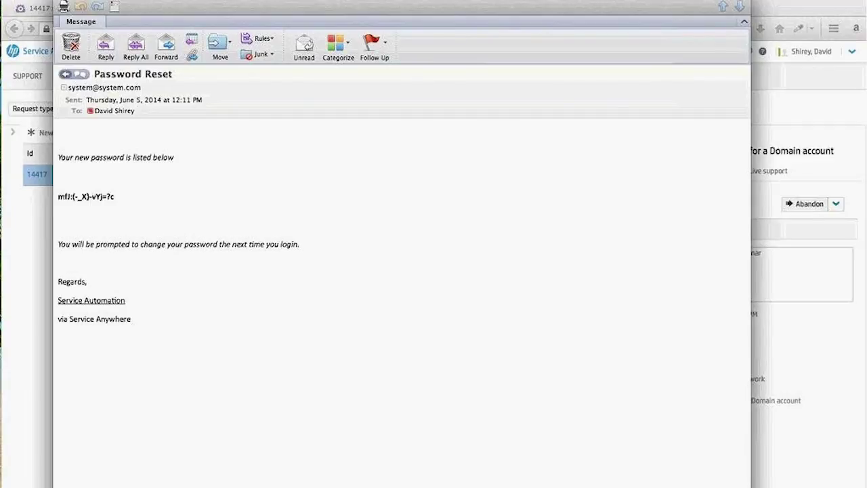
left_click(63, 5)
left_click(73, 57)
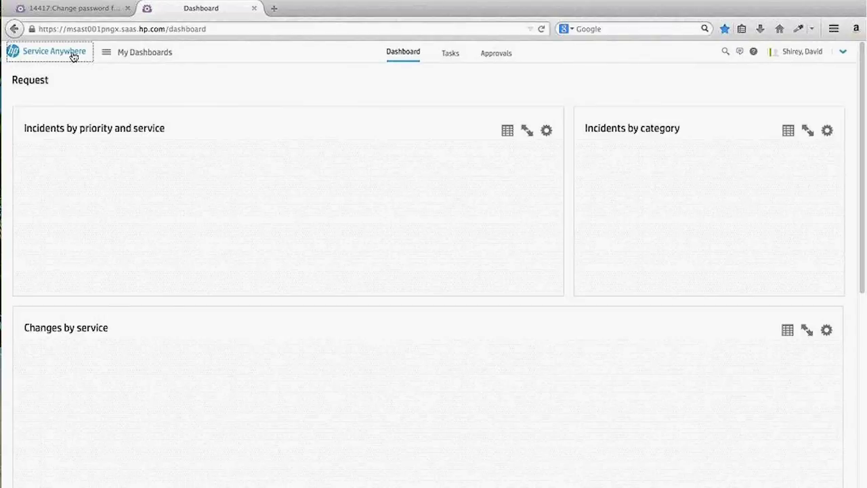
In Service Catalog Management, edit offering 11044, 'Change password for a Domain account'
left_click(126, 57)
left_click(170, 122)
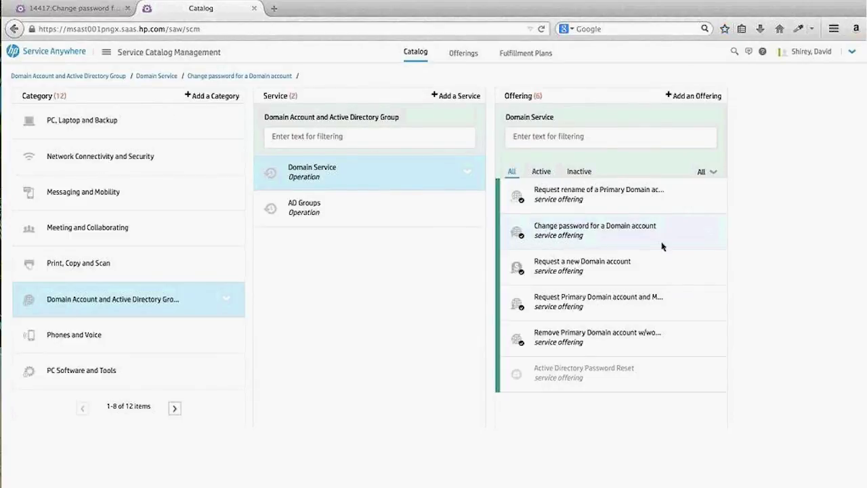
left_click(709, 231)
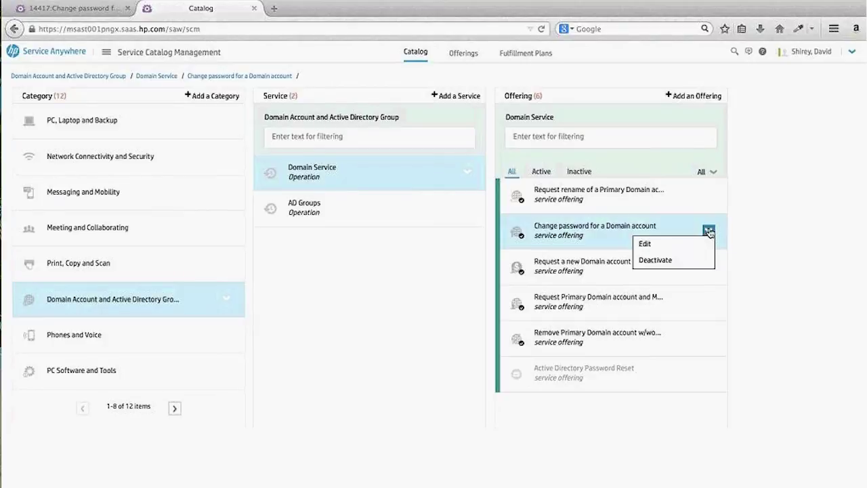
left_click(685, 245)
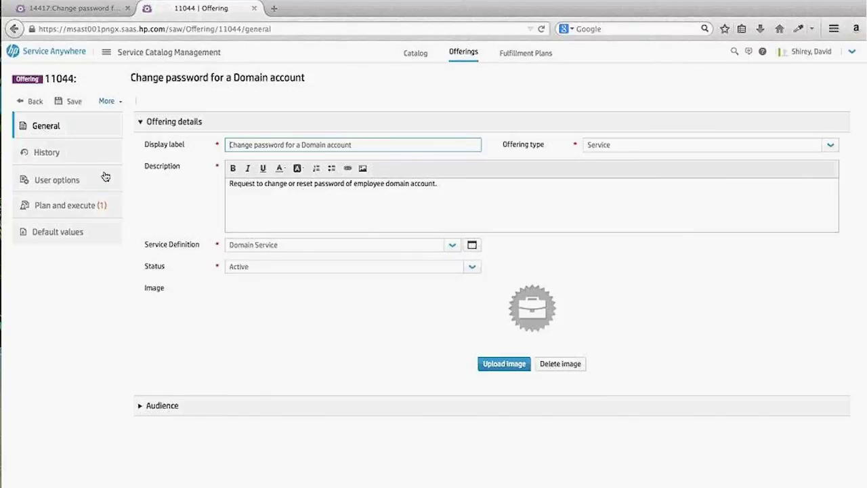
left_click(134, 57)
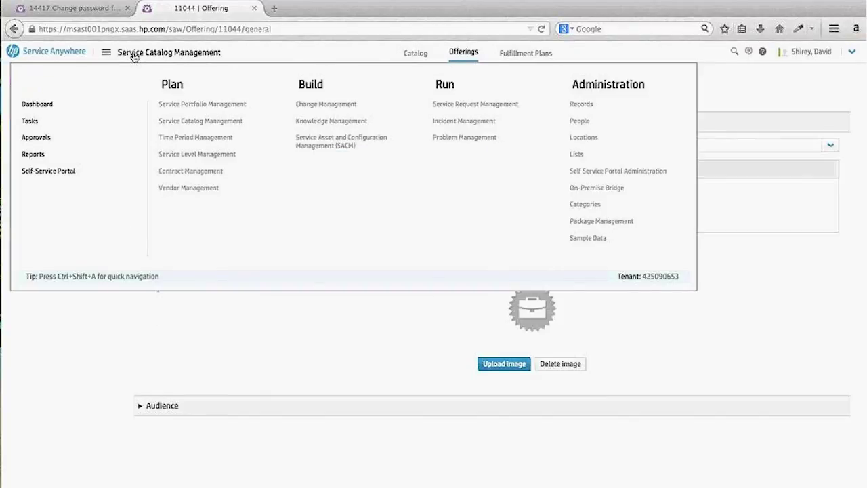